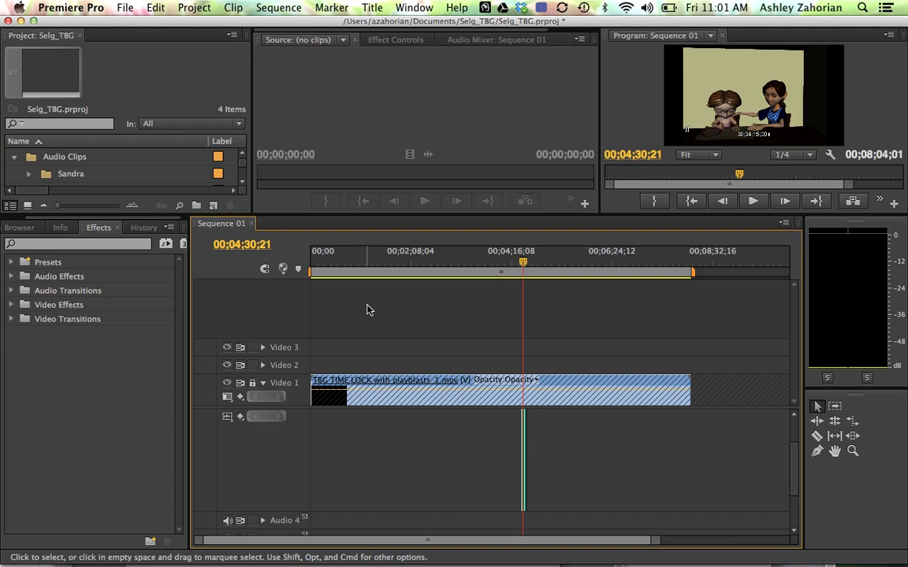
Start an OMF export of Sequence 01 and title it "Selg TBG new settings".
left_click(642, 543)
left_click_drag(642, 544, 422, 540)
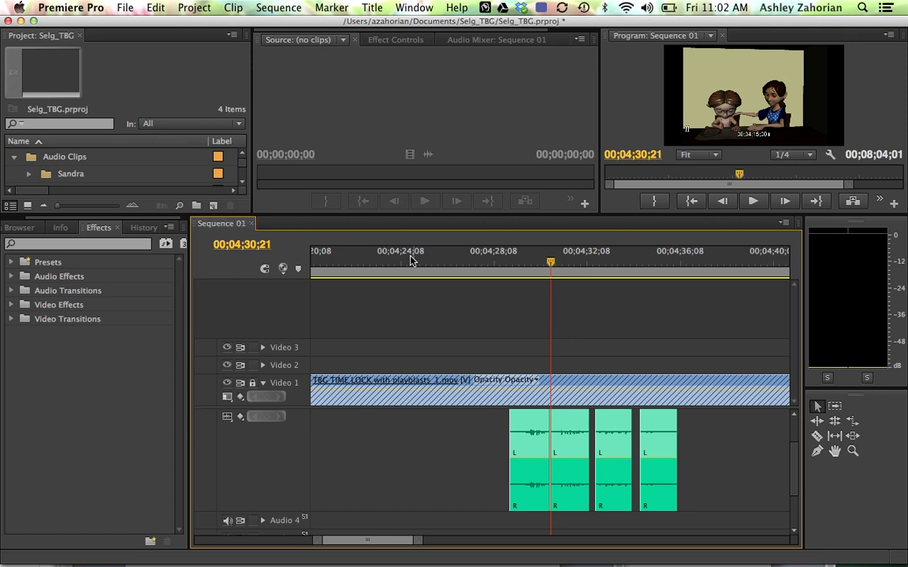
left_click(122, 8)
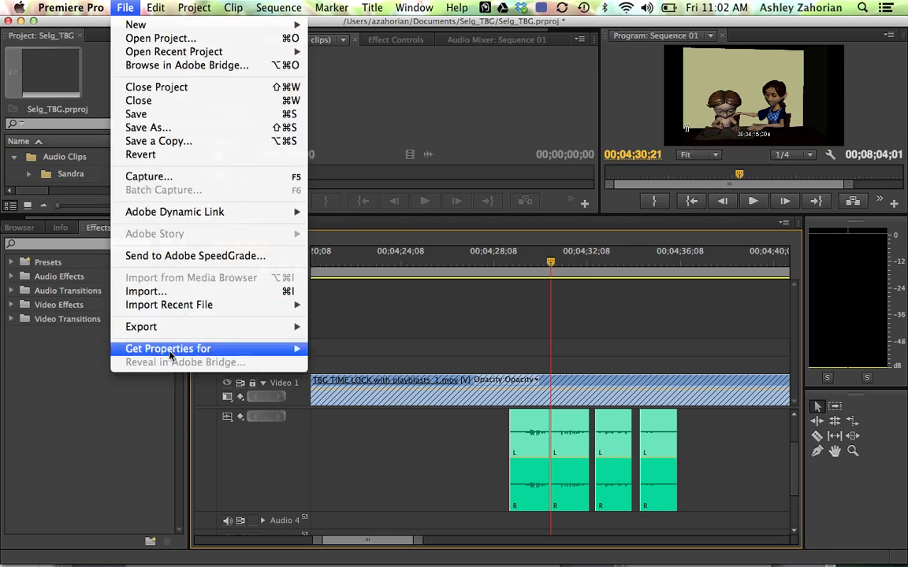
mouse_move(181, 335)
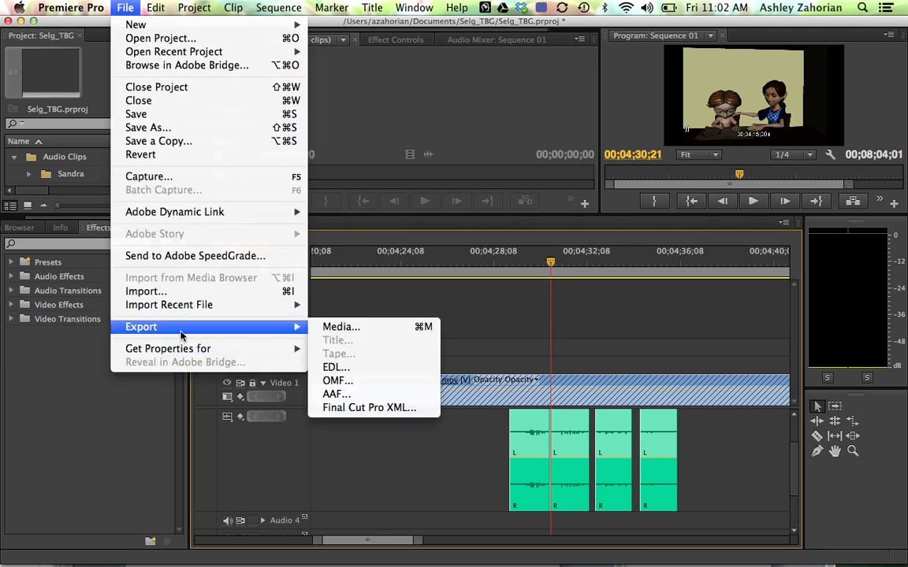
left_click(359, 384)
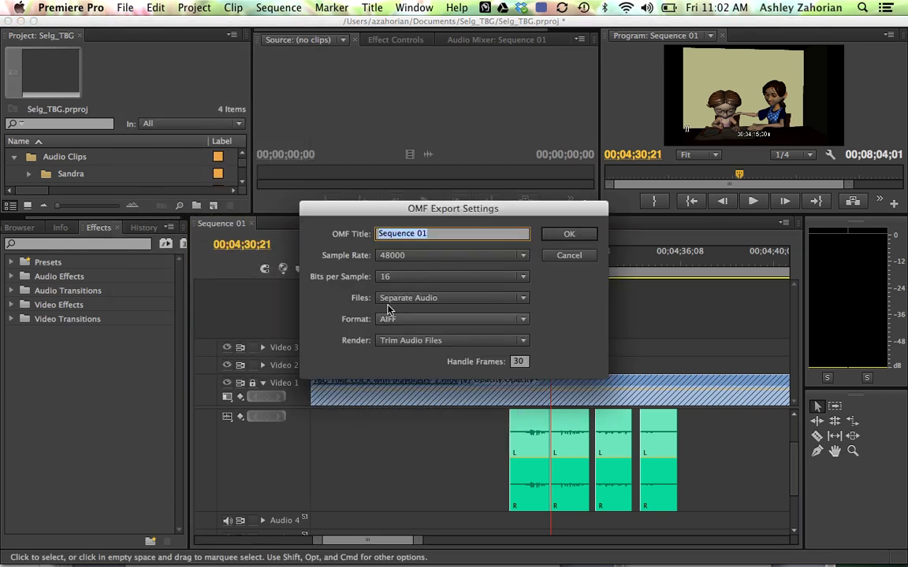
type("Selg TBG")
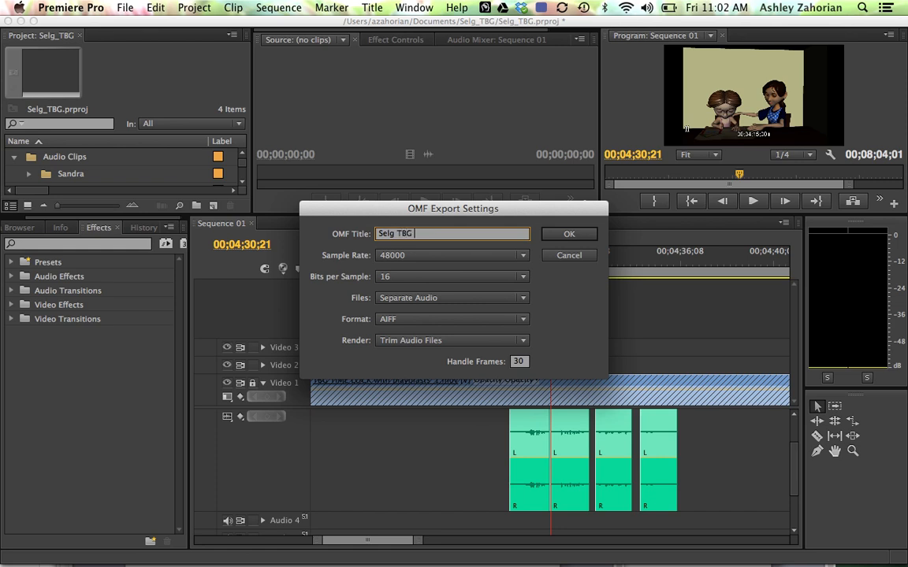
type(" new settings")
Keep the OMF audio as Separate Audio files, set the handle frames to 600 and accept the export settings.
left_click(449, 296)
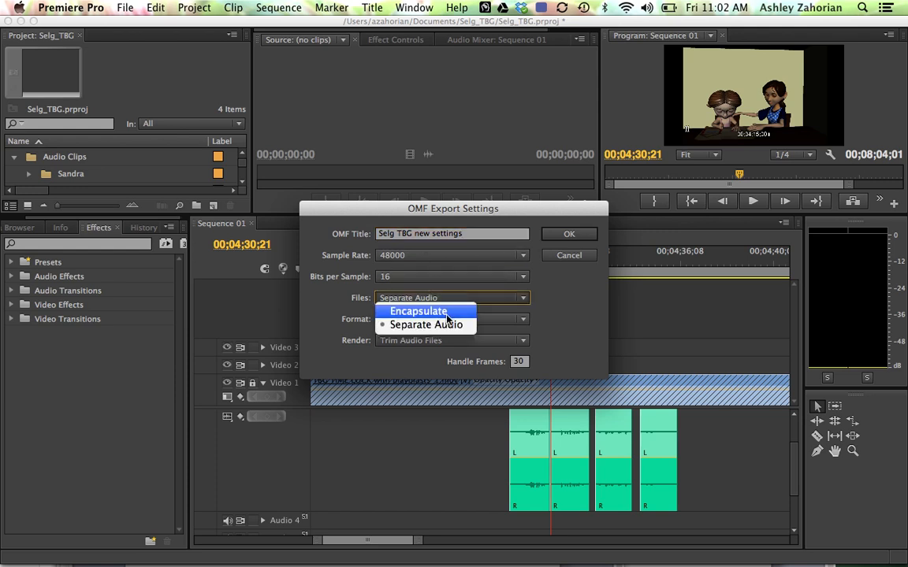
left_click(456, 325)
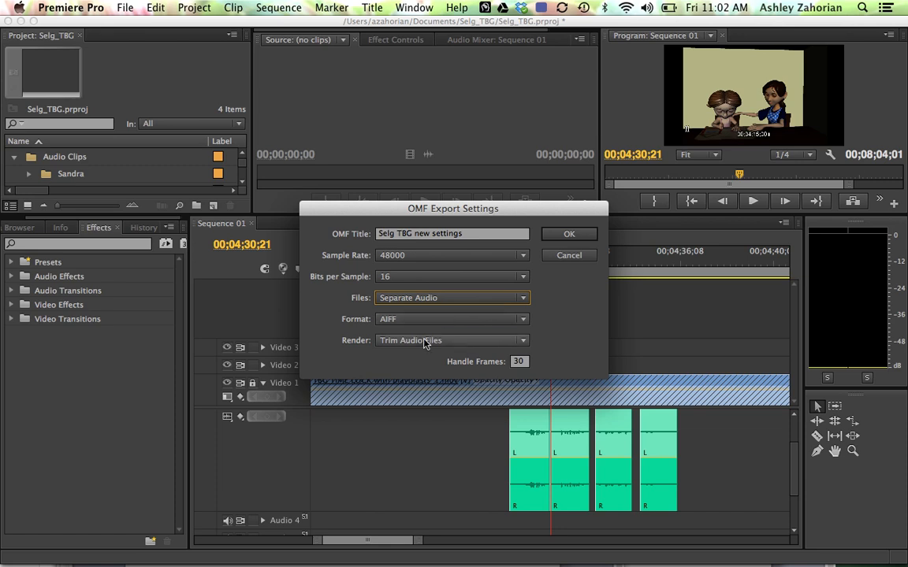
double_click(517, 362)
type("600")
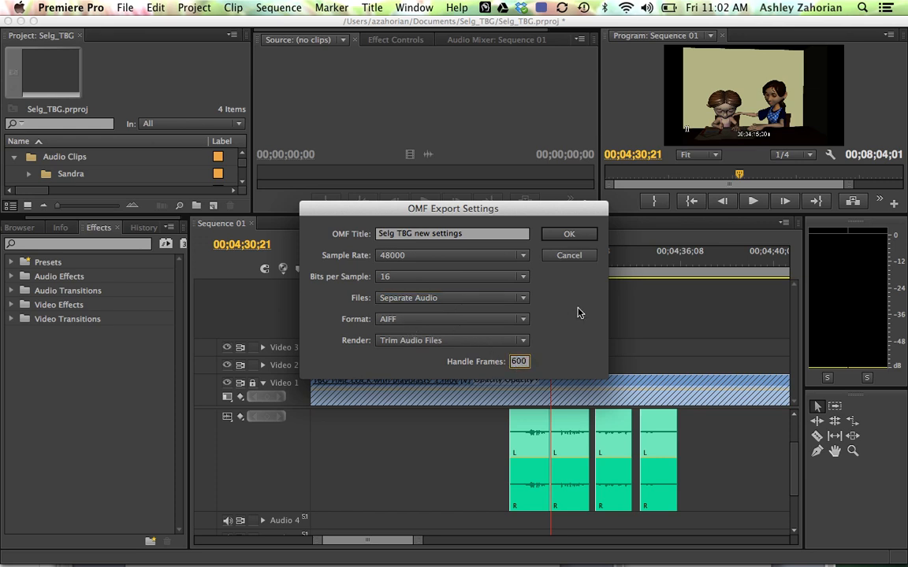
left_click(564, 234)
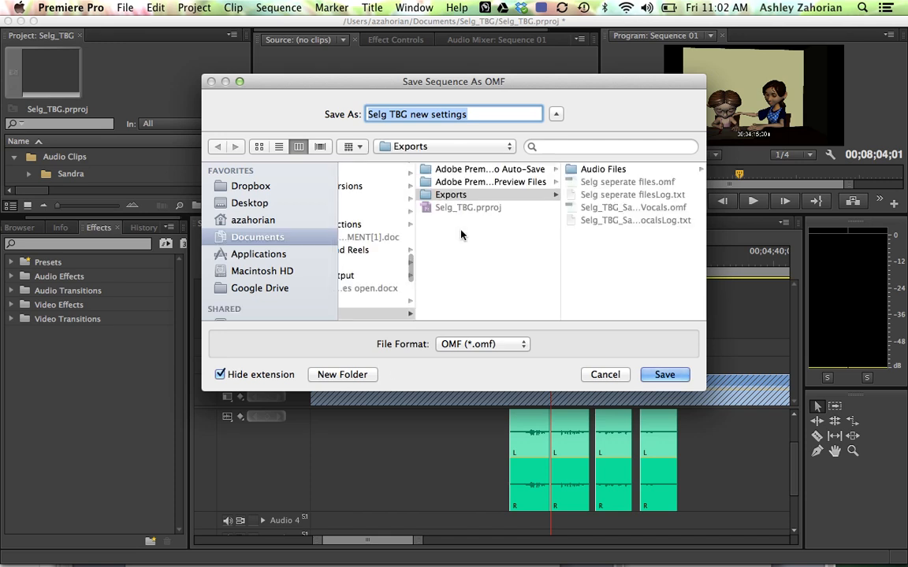
Save the OMF in a new folder named "New Settings" inside Exports and dismiss the export information.
left_click(362, 375)
type("N")
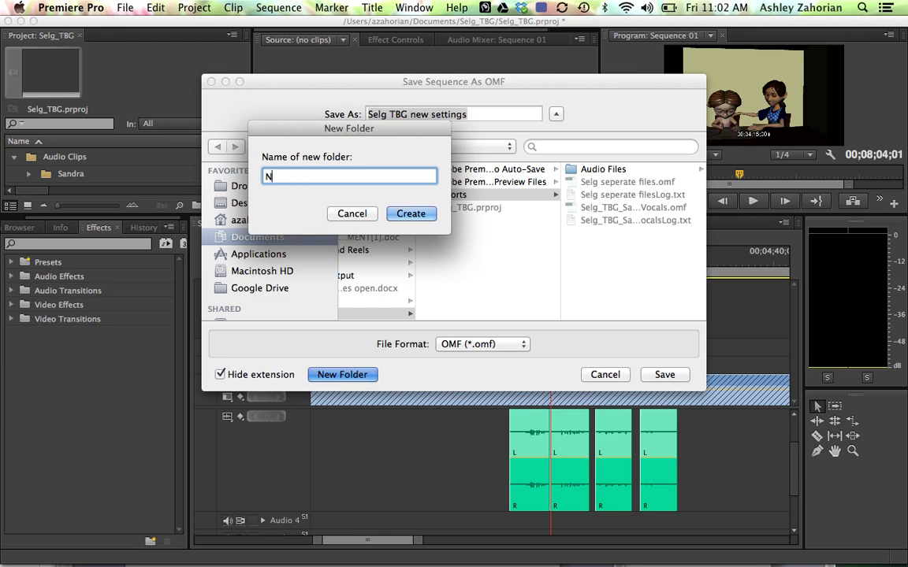
type("ew Settings")
key("Return")
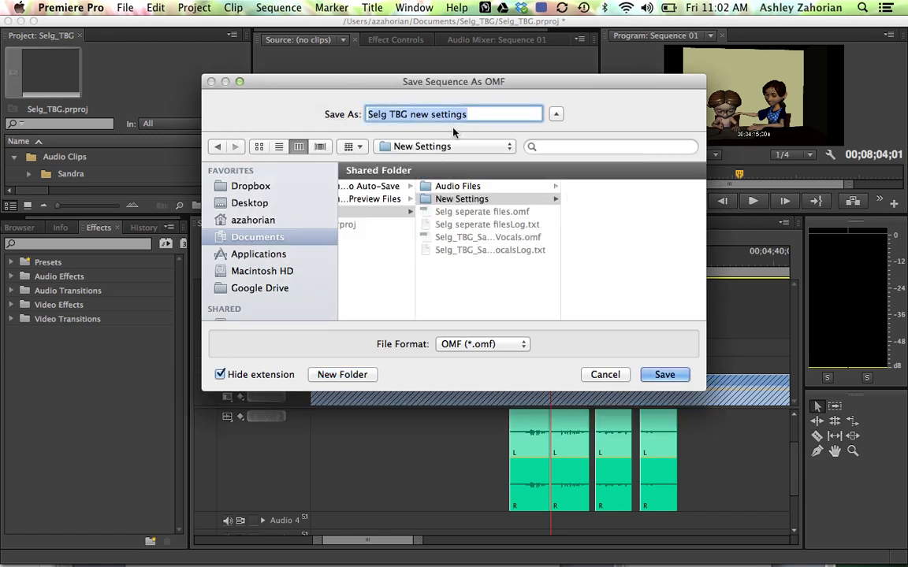
left_click(658, 376)
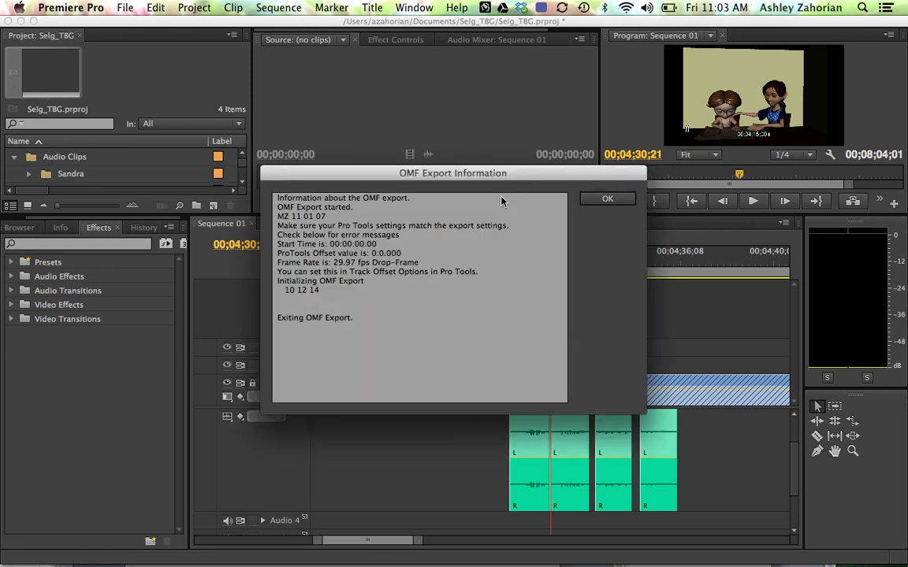
key("Return")
Switch to Finder and open the Exports folder of the Selg_TBG project in Documents.
mouse_move(94, 551)
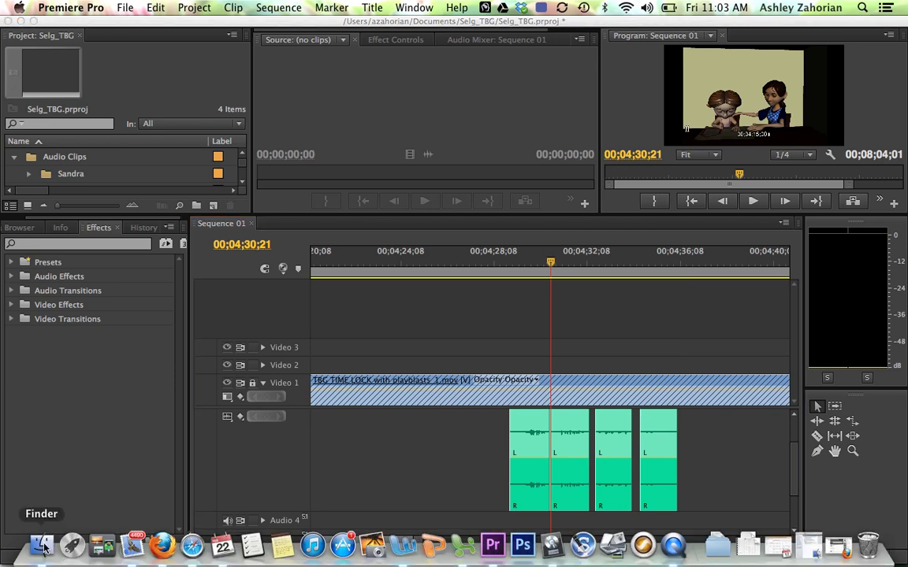
left_click(42, 546)
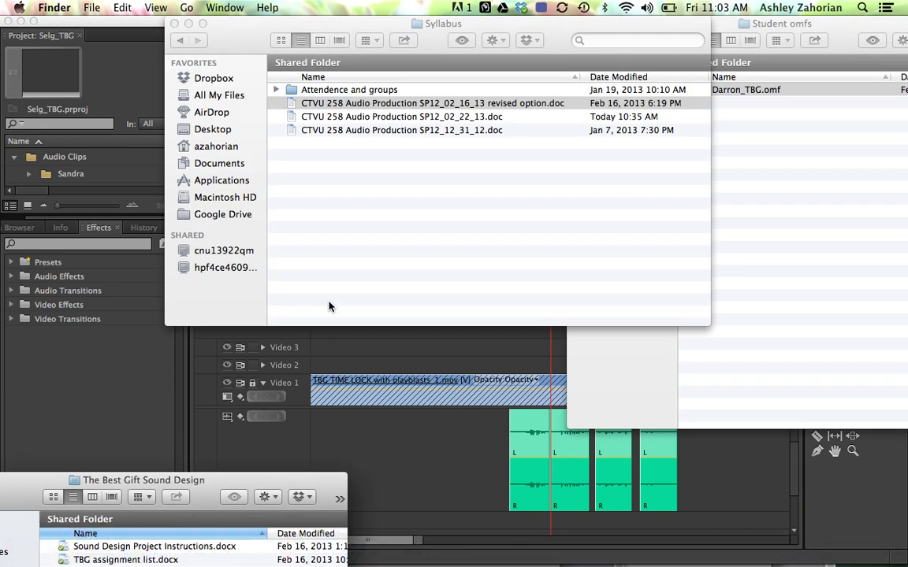
left_click_drag(183, 41, 326, 120)
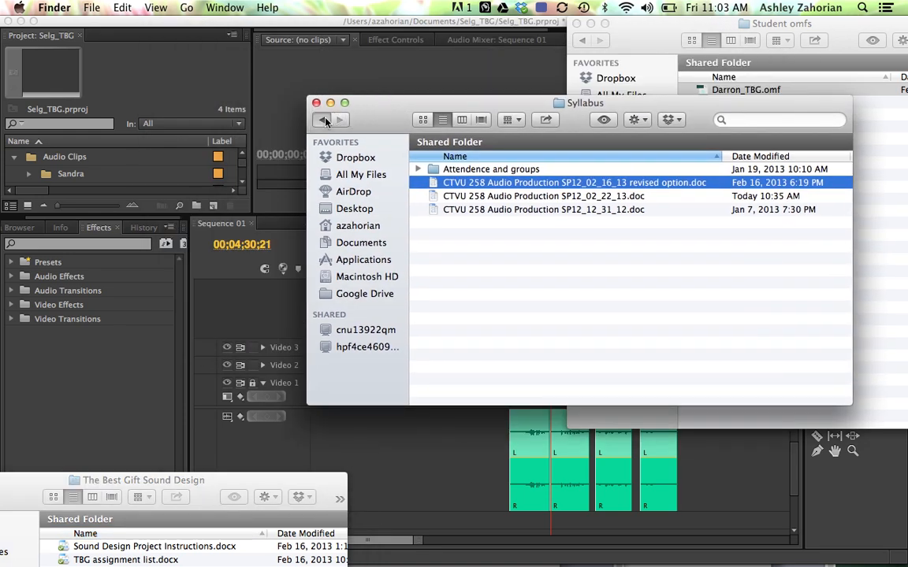
left_click(323, 120)
left_click(354, 244)
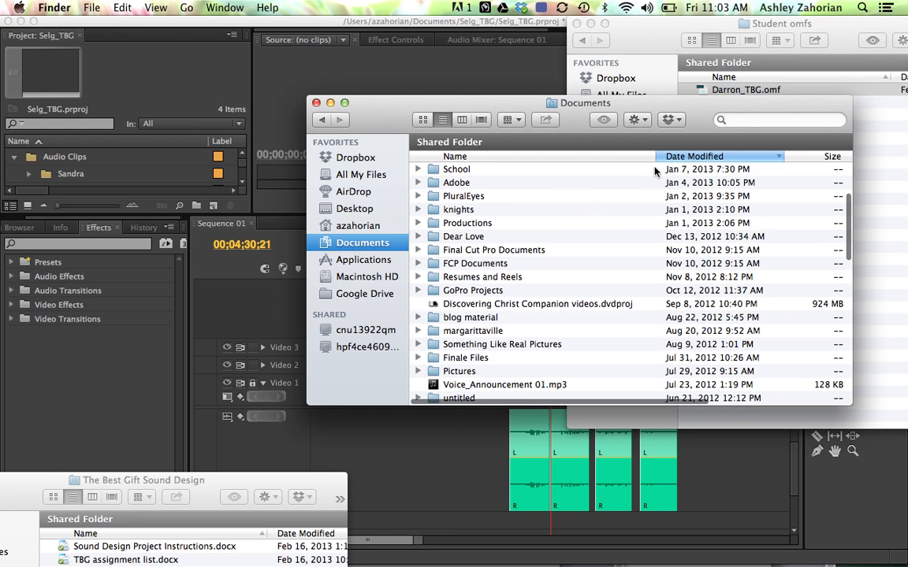
scroll(571, 209, "up", 5)
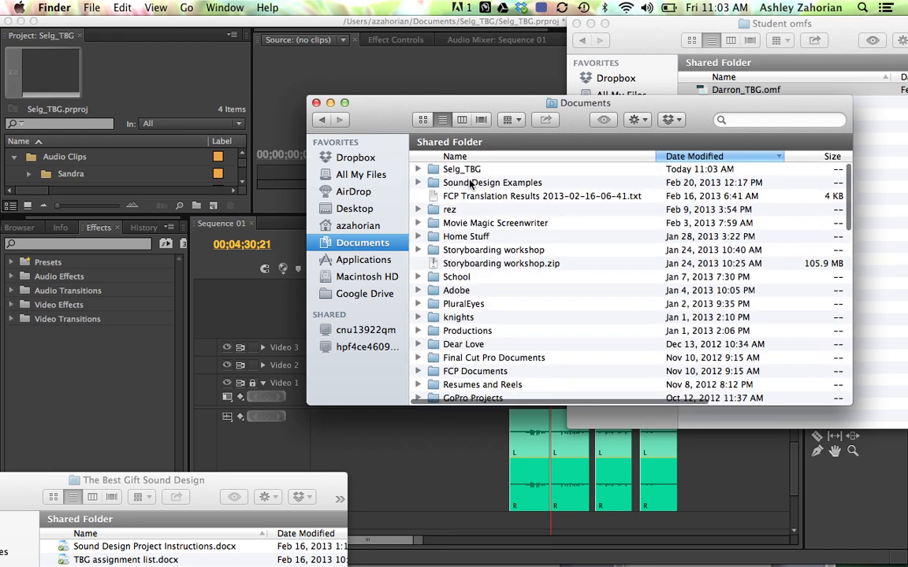
double_click(460, 171)
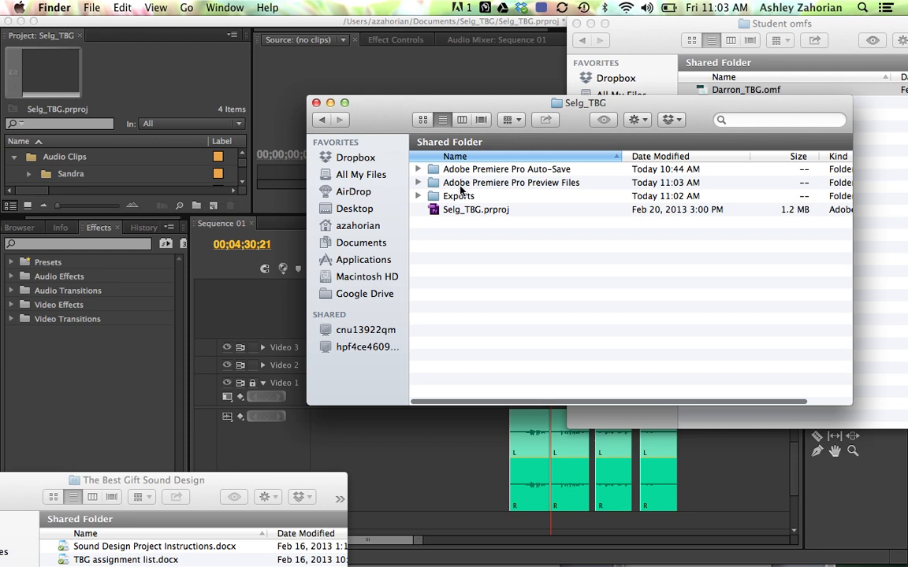
left_click(454, 197)
double_click(454, 197)
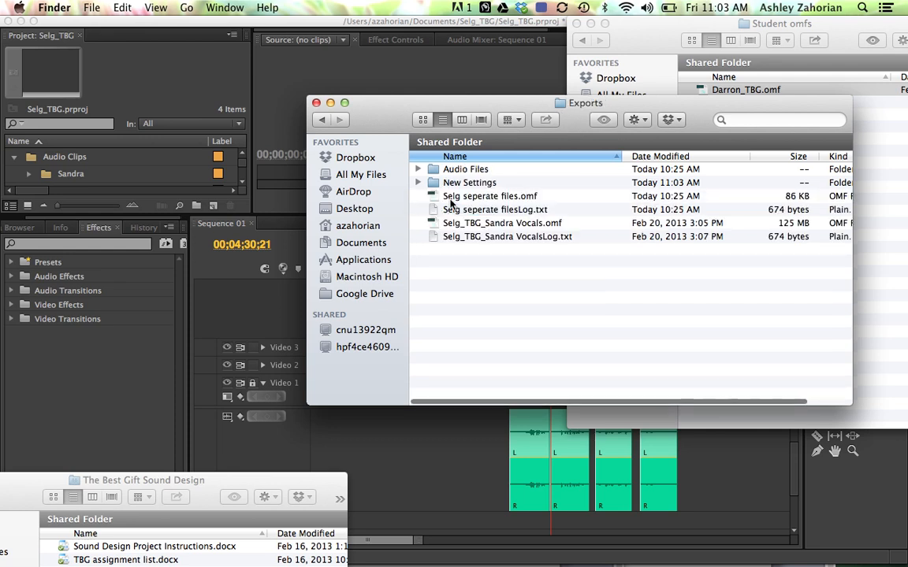
Examine the exported files inside the New Settings folder, then return to the Exports folder.
left_click(416, 183)
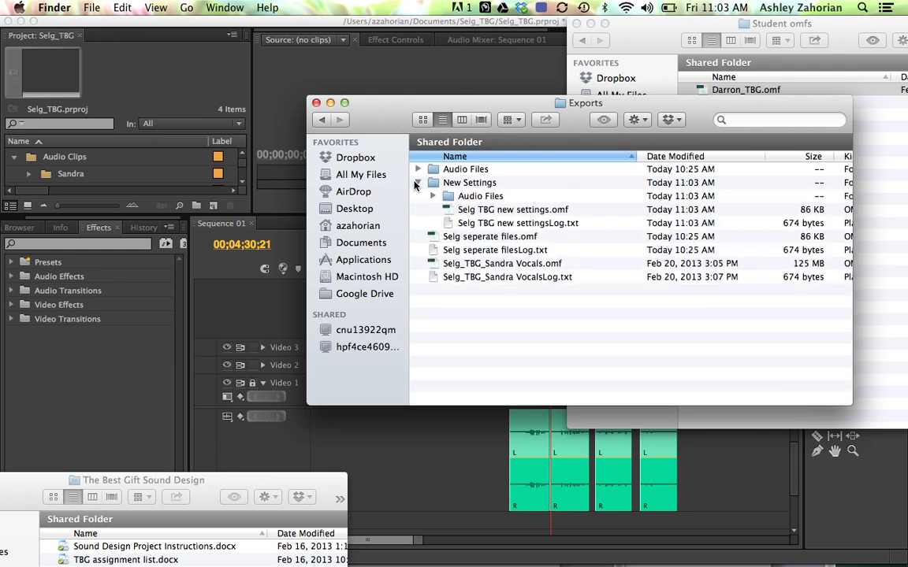
left_click(416, 183)
double_click(415, 183)
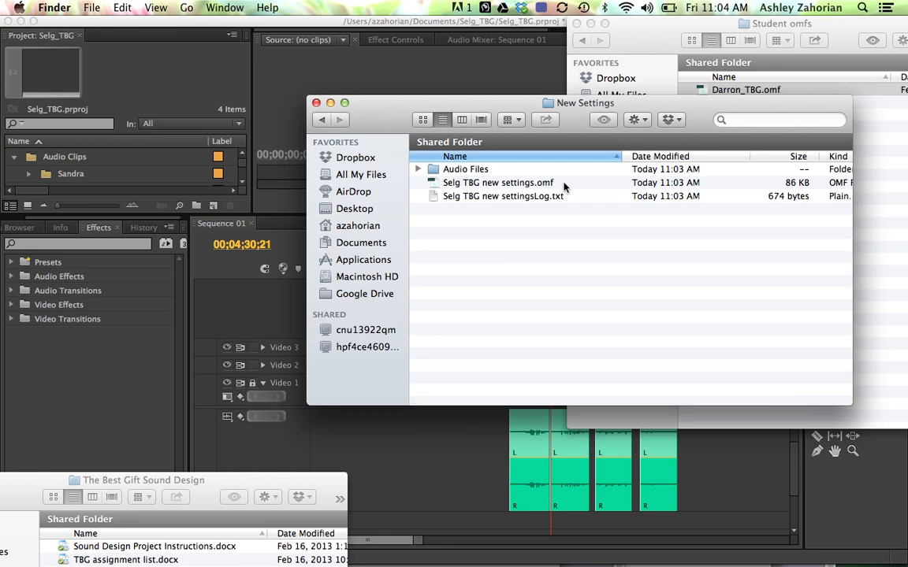
left_click(324, 121)
Compress the New Settings folder into a zip archive and select the resulting archive.
left_click(462, 183)
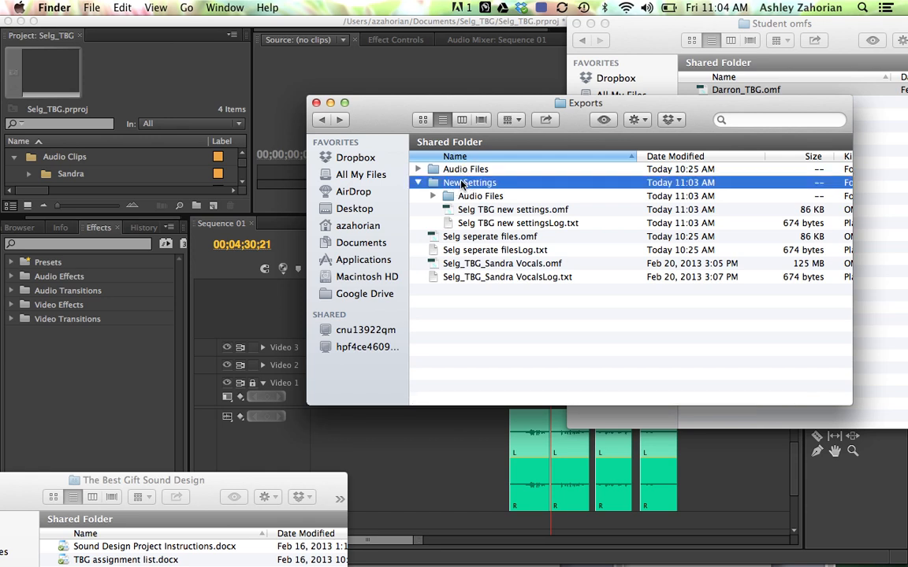
right_click(462, 184)
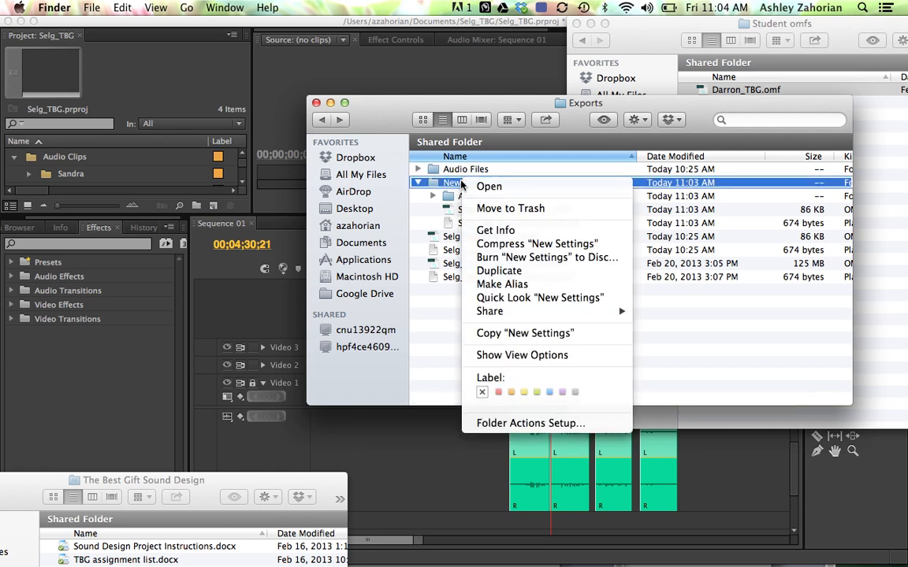
left_click(506, 245)
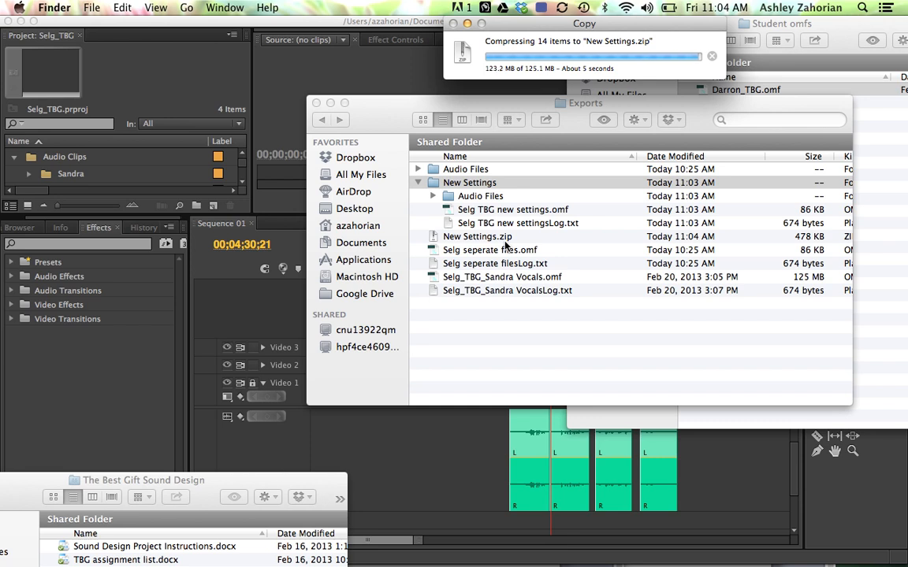
left_click(536, 365)
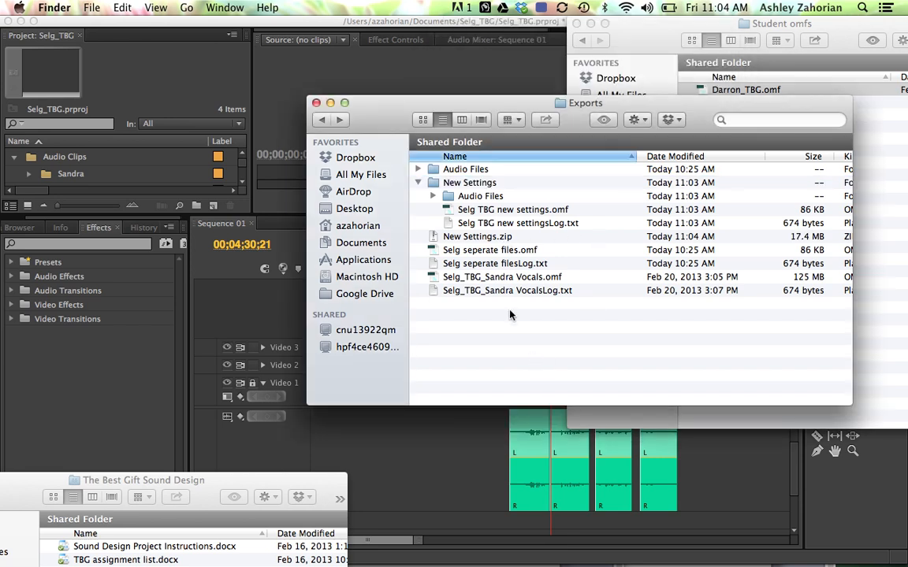
left_click(476, 249)
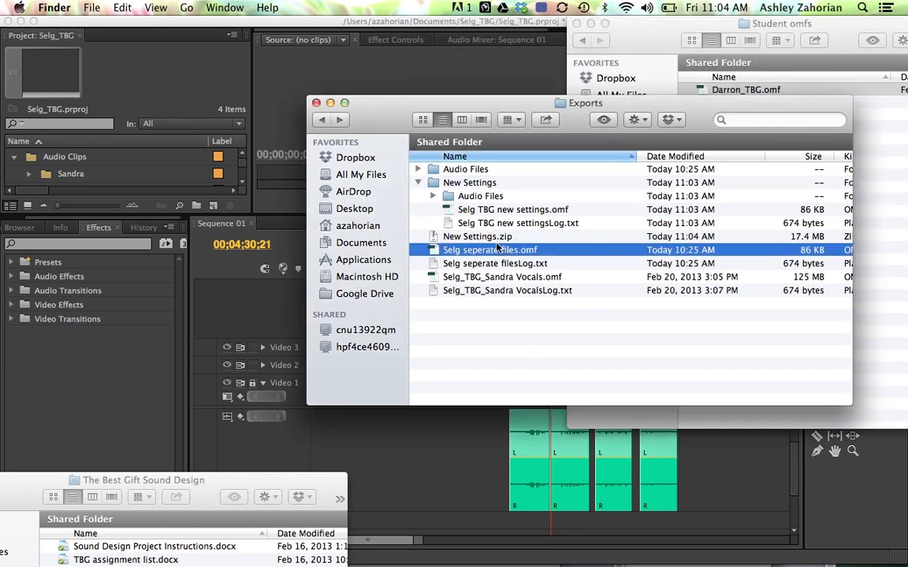
left_click(491, 238)
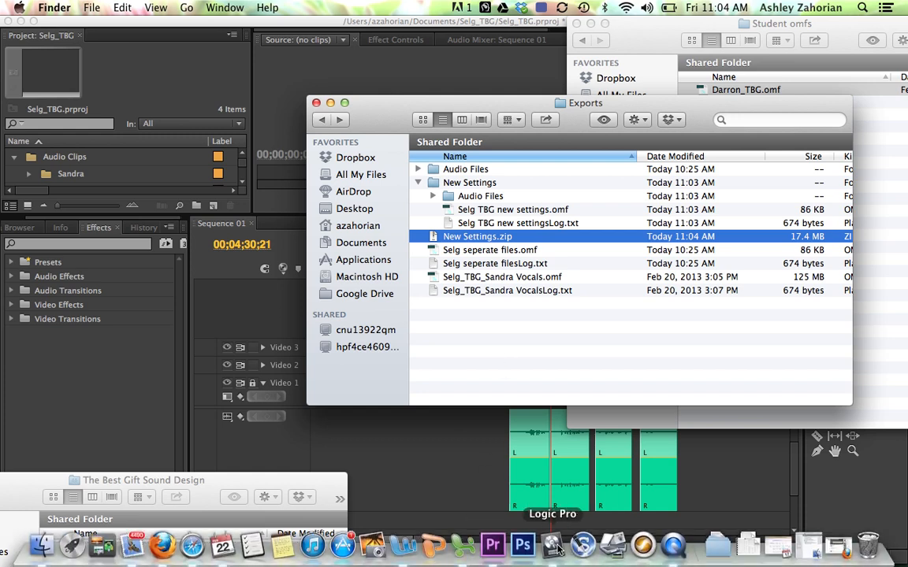
Switch to Logic Pro and import "Selg TBG new settings.omf" from the New Settings folder into the open project.
left_click(554, 546)
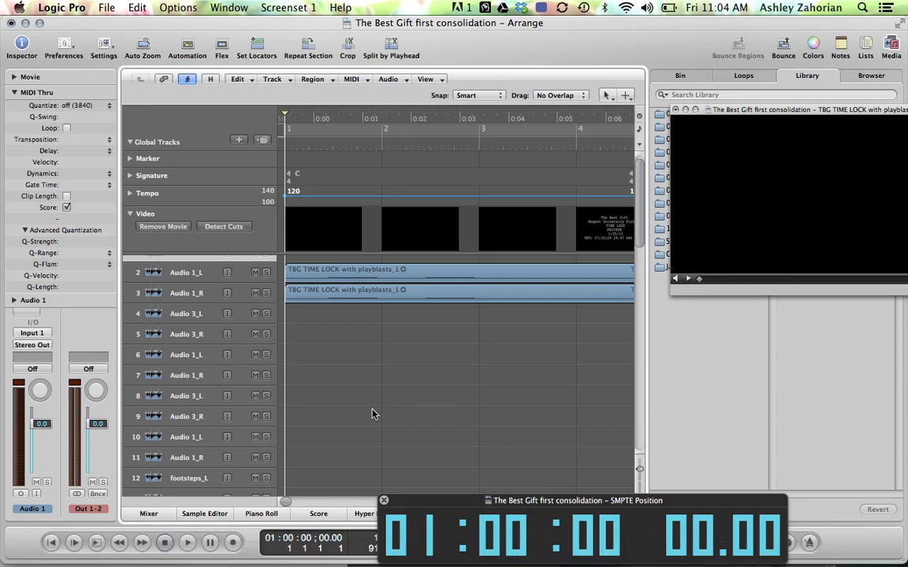
left_click(108, 8)
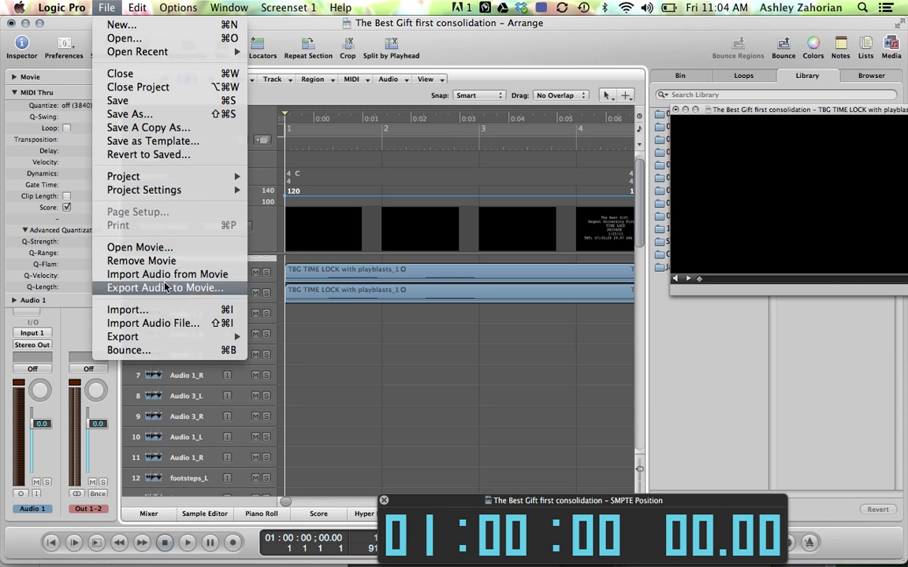
left_click(165, 310)
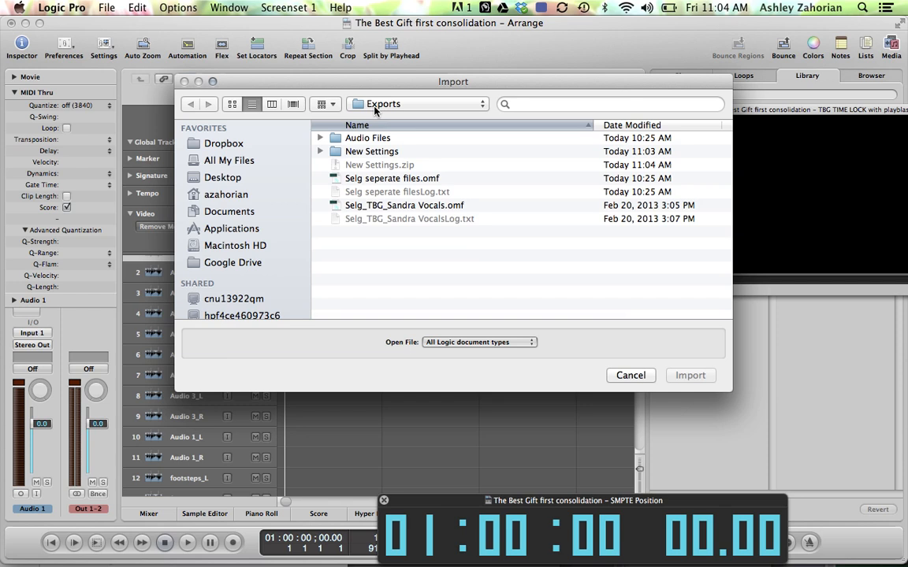
double_click(372, 152)
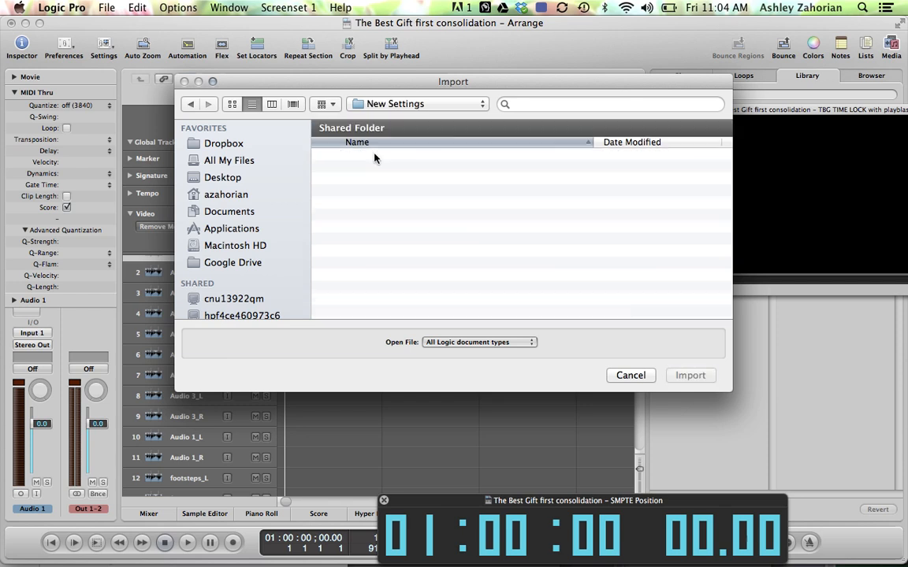
left_click(394, 169)
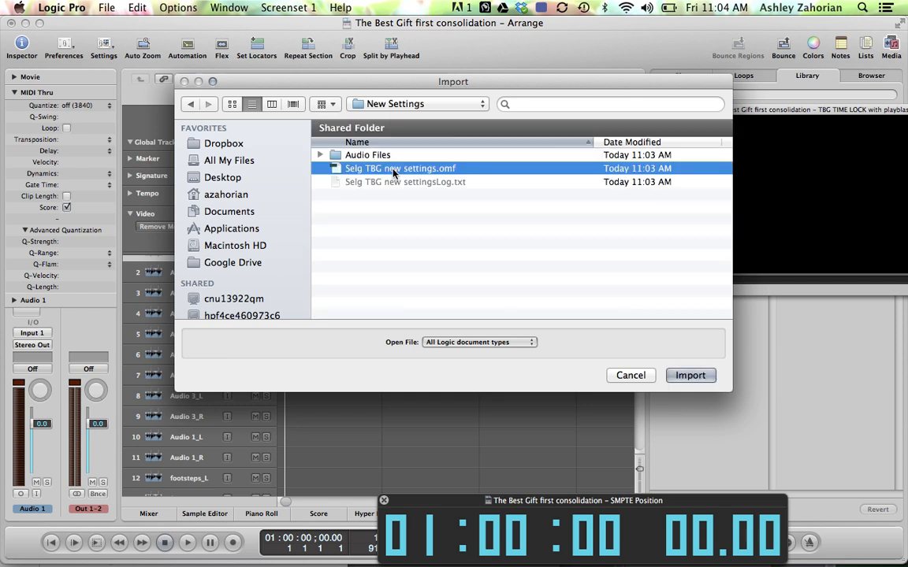
double_click(394, 169)
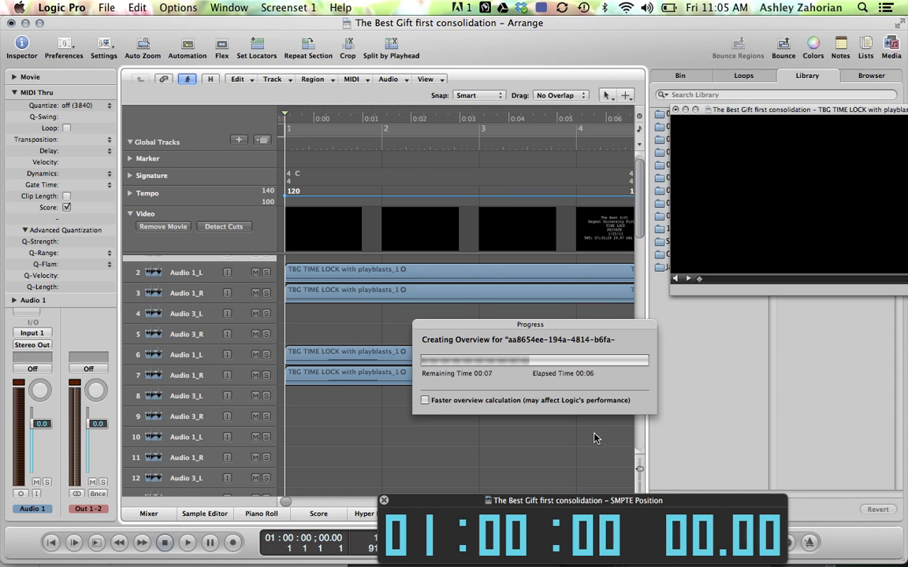
Close the SMPTE Position display and select the imported short audio regions on tracks 8 and 9, near 4:28.
key("ctrl+Left")
key("ctrl+Left")
key("ctrl+Left")
key("ctrl+Left")
key("ctrl+Left")
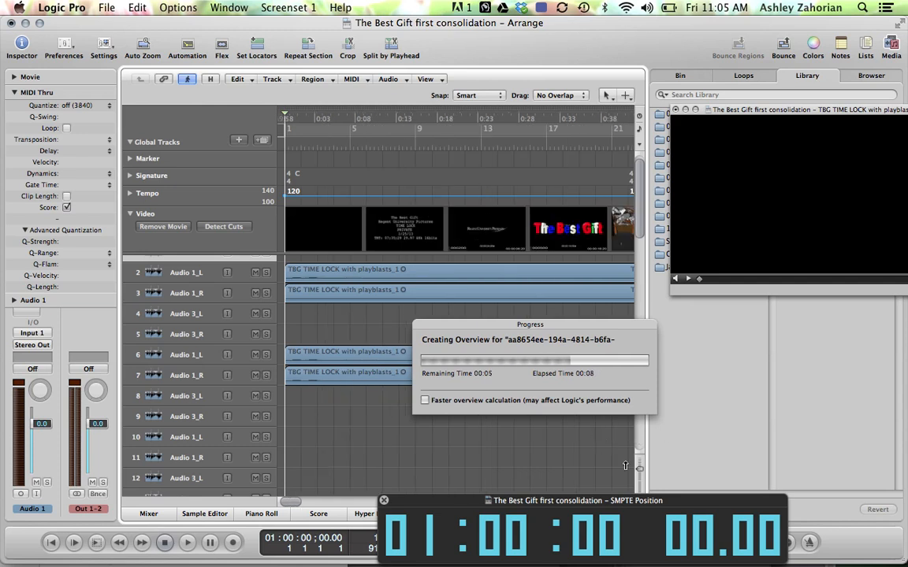
left_click(383, 501)
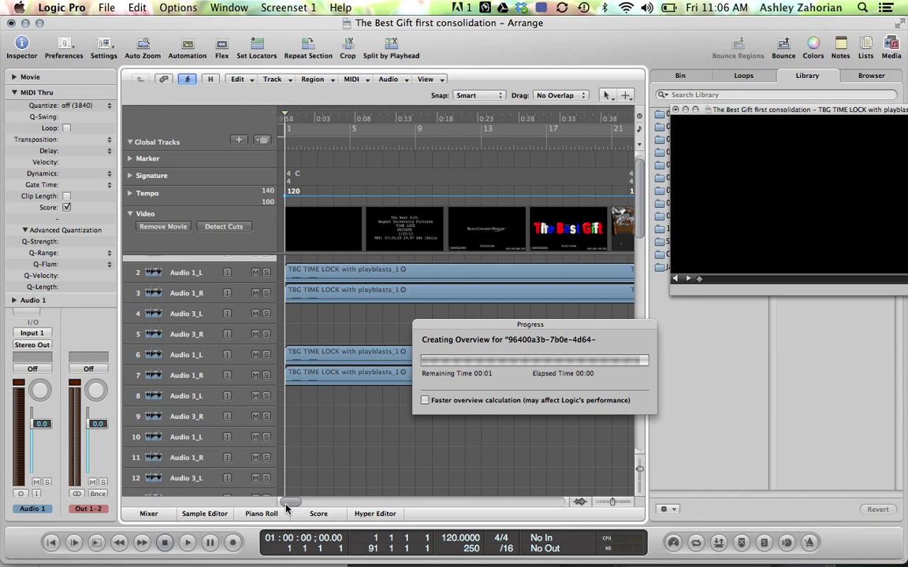
left_click_drag(289, 503, 436, 503)
left_click_drag(315, 393, 446, 436)
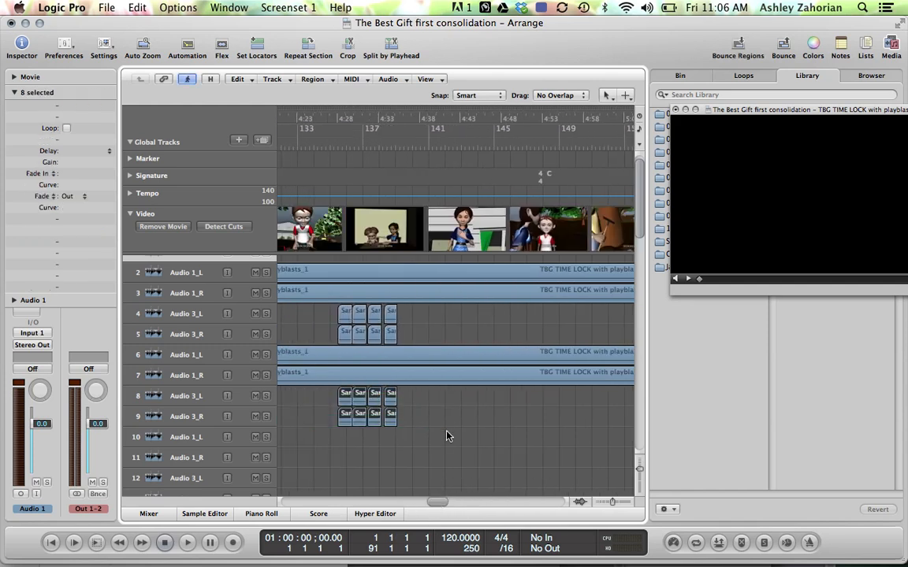